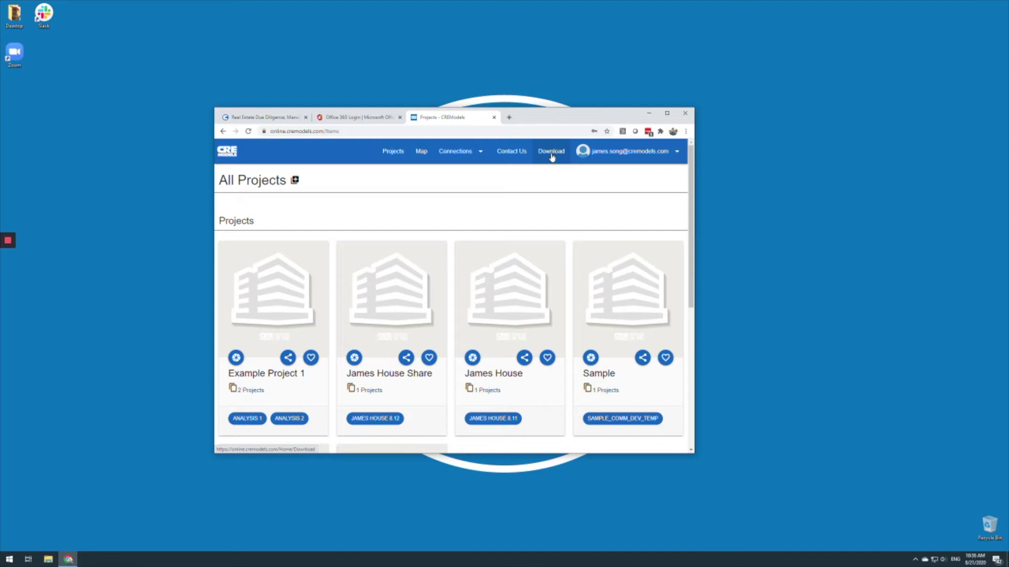
- Go to the CREModels Download page that offers the Excel and Word add-ins
left_click(551, 154)
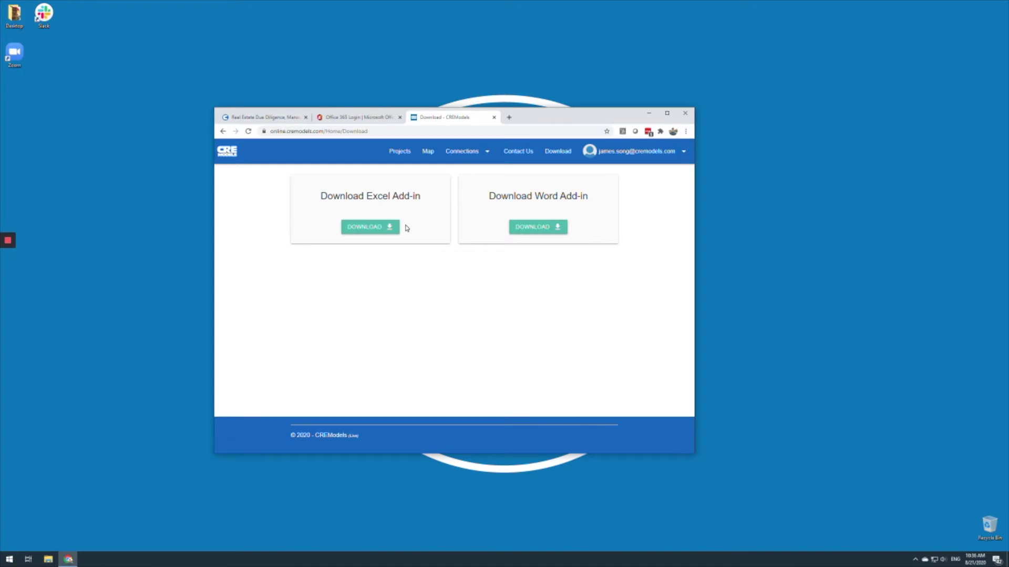
- Download the Excel add-in installer and run setup (1).exe
left_click(366, 231)
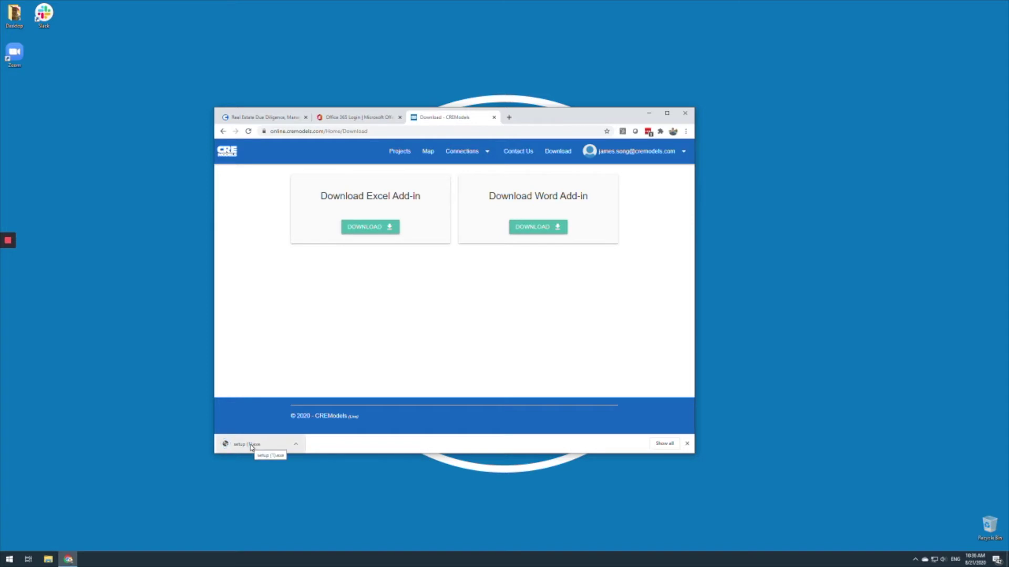
left_click(251, 446)
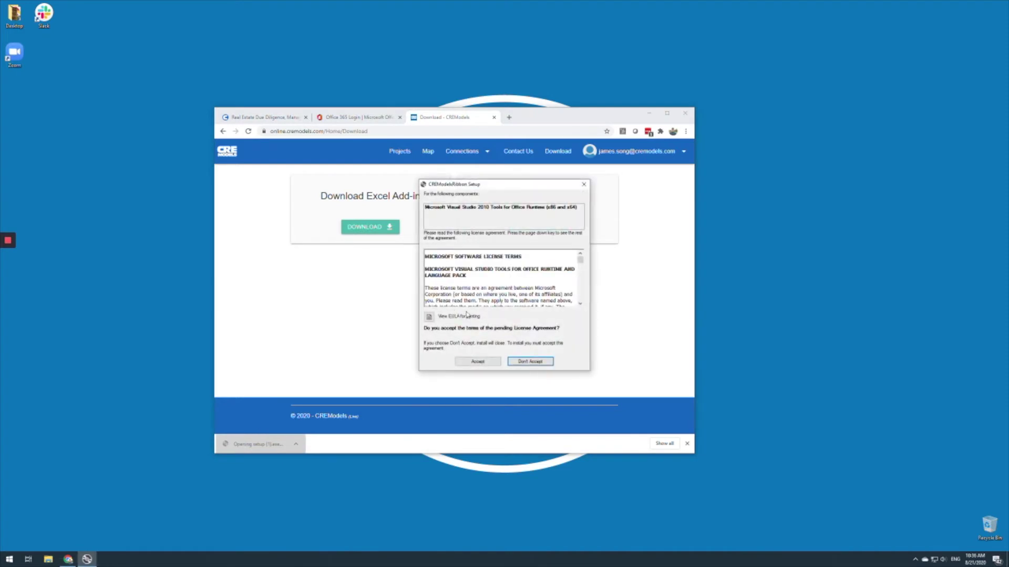
- Accept the Visual Studio 2010 Tools for Office Runtime license so required components install
left_click(480, 363)
left_click(483, 365)
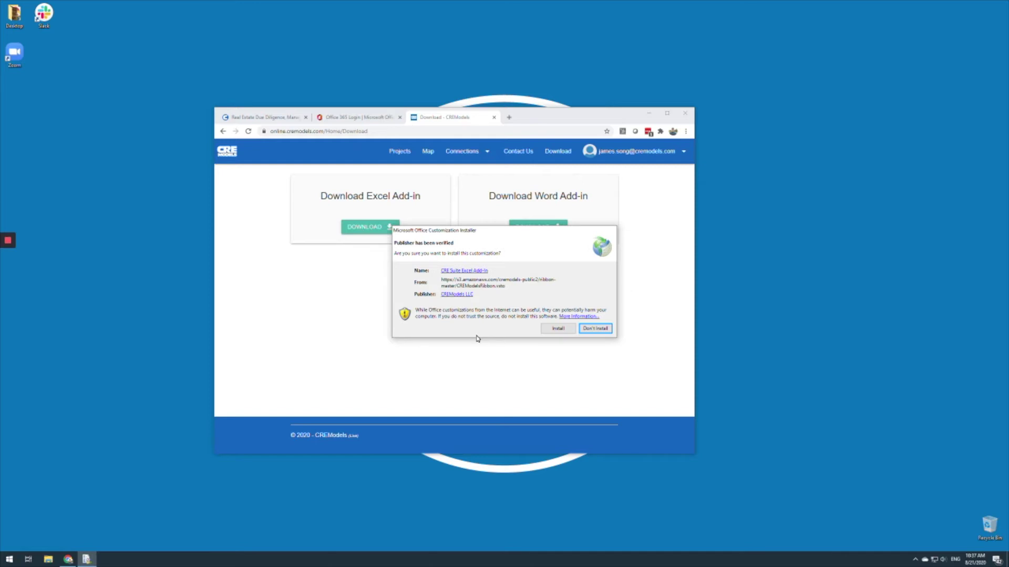
- Install the CRE Suite Excel Add-In and close the success message
left_click(555, 330)
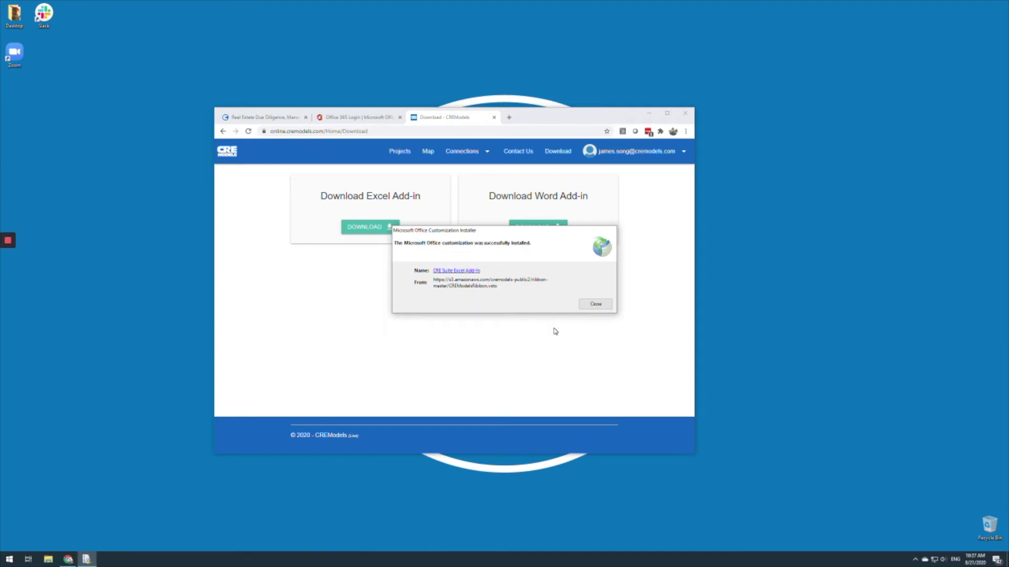
left_click(588, 307)
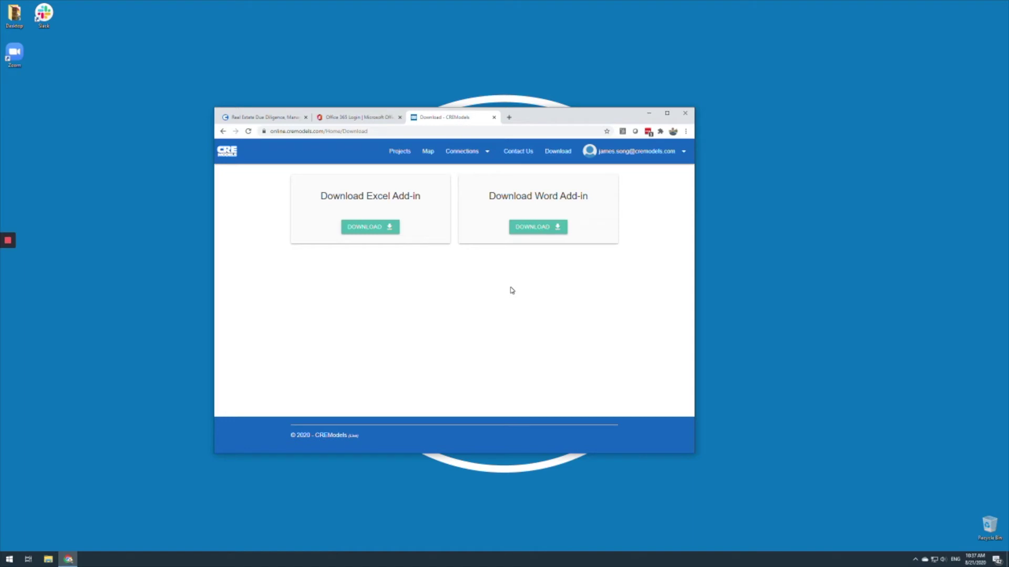
- Sign in to the Microsoft account on Office.com and open the Microsoft 365 Personal Installs page
left_click(353, 117)
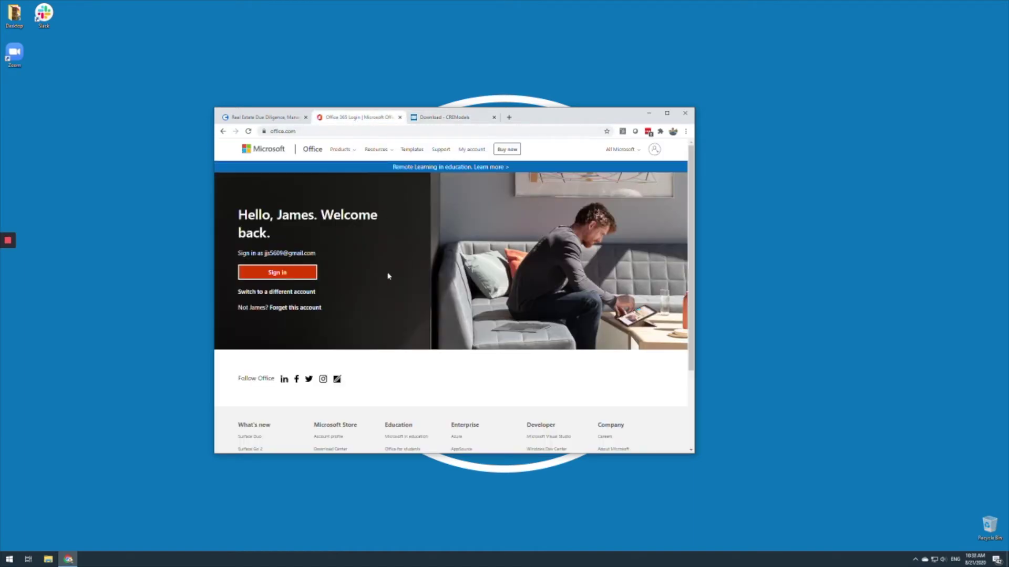
left_click(277, 272)
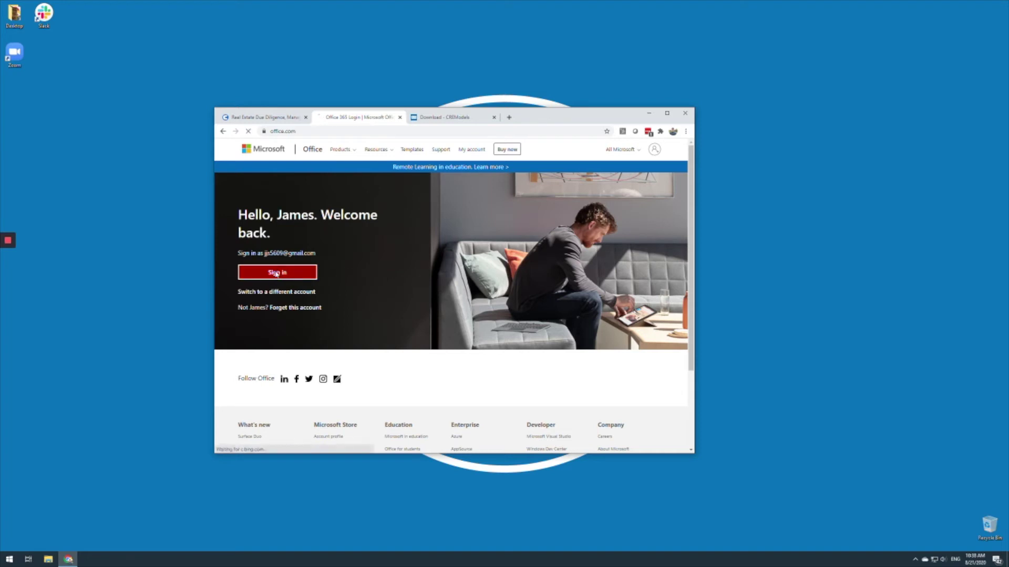
left_click(498, 342)
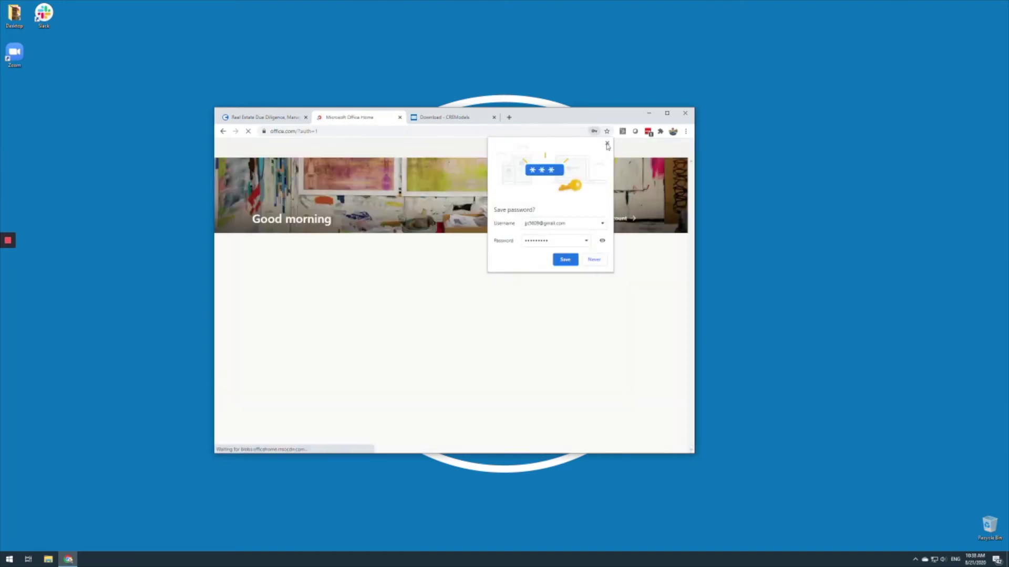
left_click(607, 144)
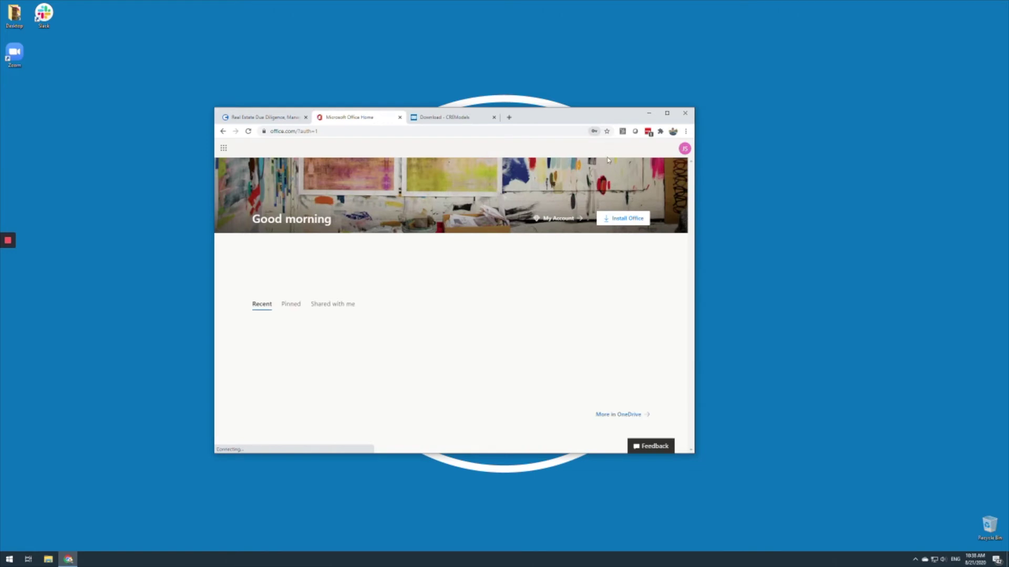
left_click(627, 220)
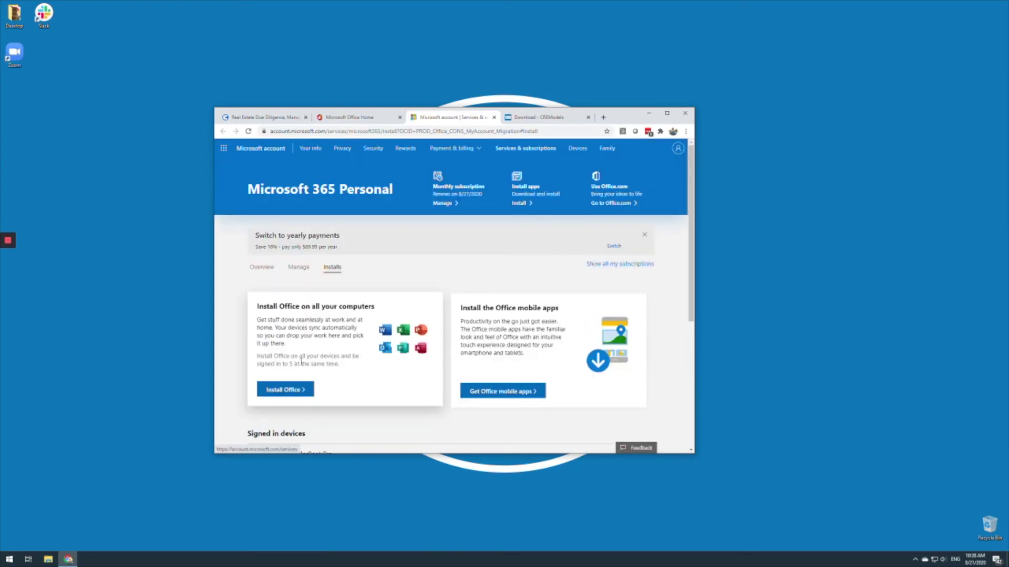
- Download the Office installer via Install Office and run the downloaded Setup .exe
left_click_drag(295, 360, 327, 384)
left_click(303, 395)
left_click(303, 395)
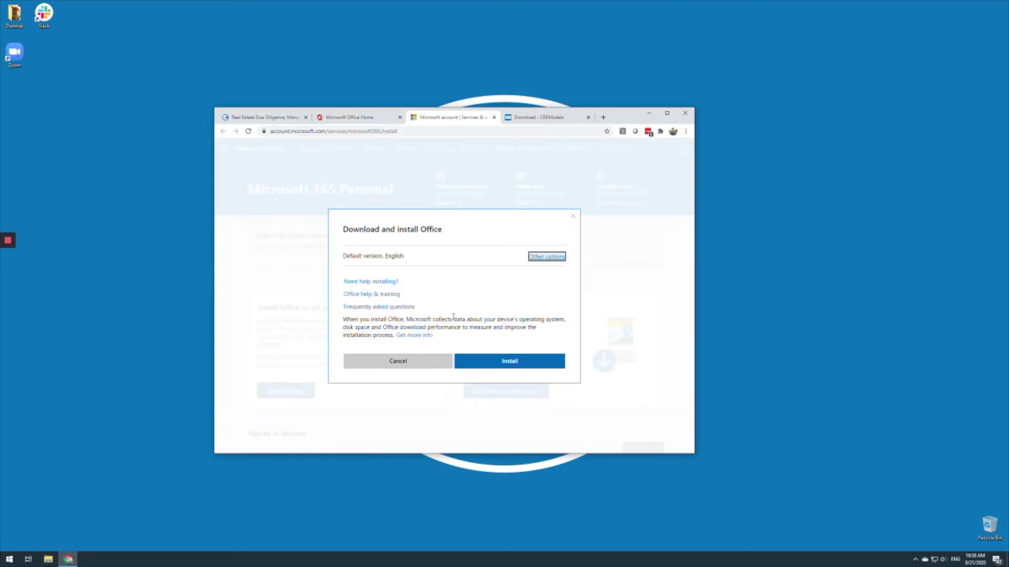
left_click(510, 362)
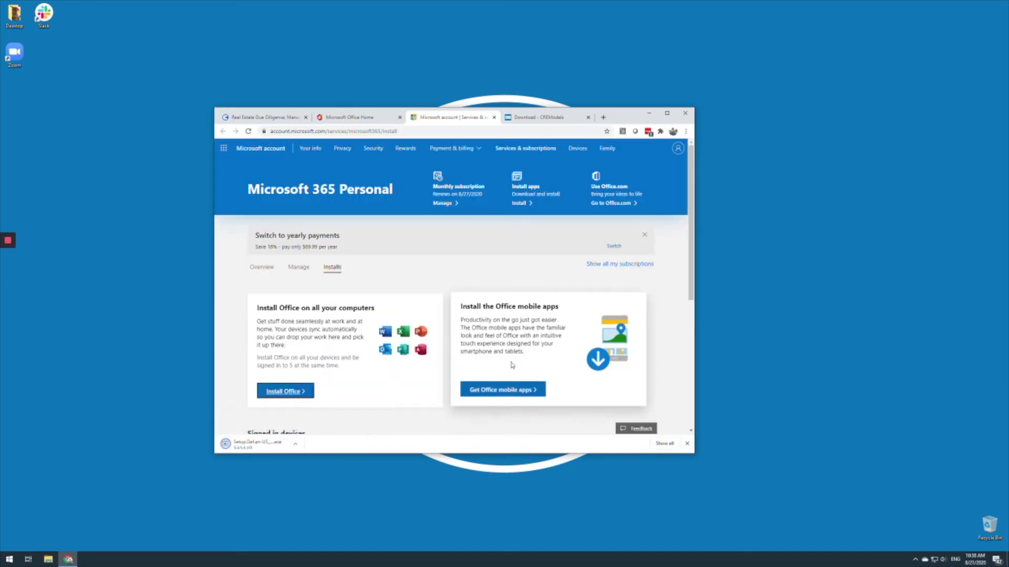
left_click(254, 444)
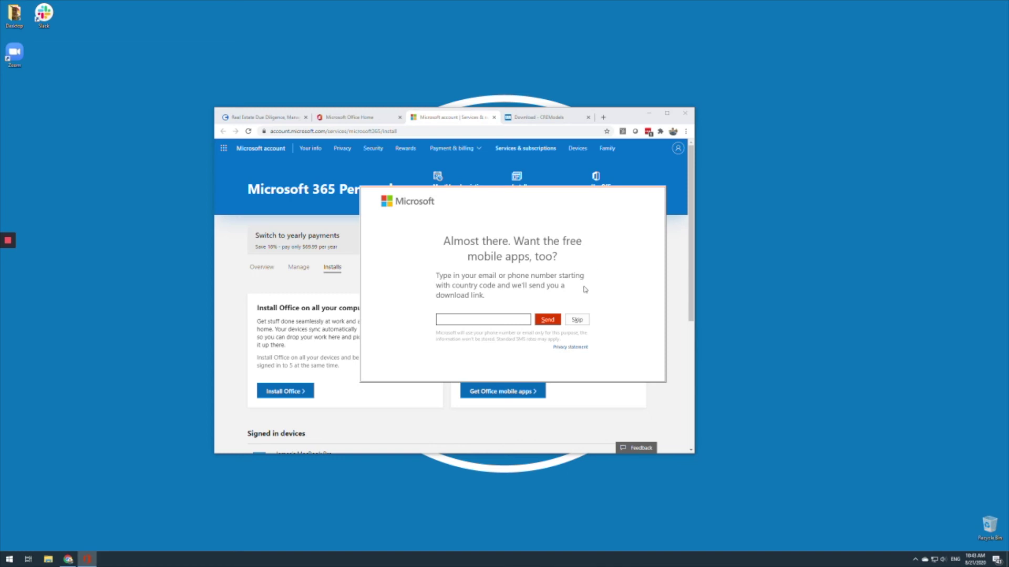
- Skip the mobile apps offer, close the 'You're all set' dialog, and minimize the browser
left_click(577, 319)
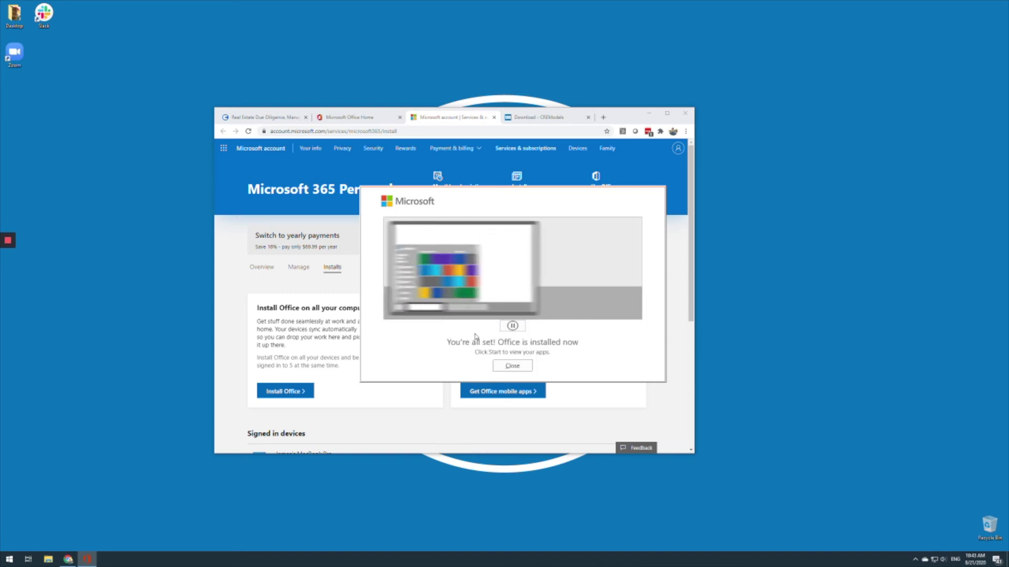
left_click(513, 368)
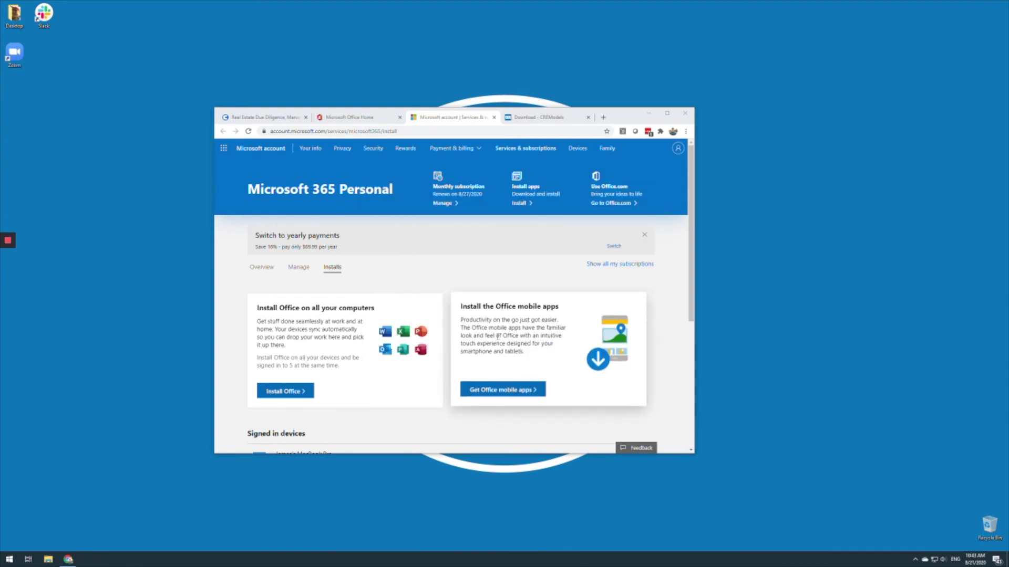
left_click(648, 112)
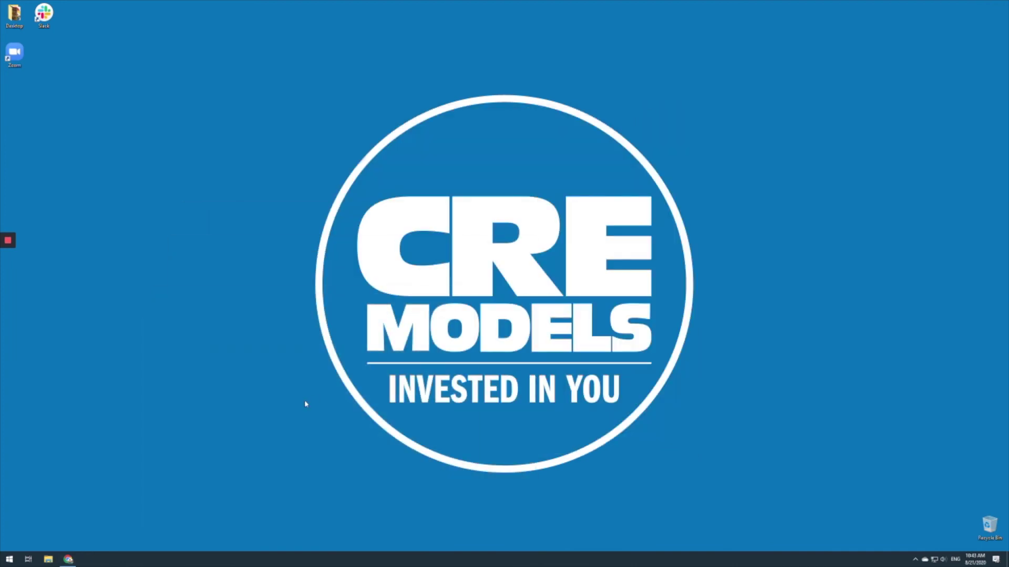
- Find Excel by searching 'excel' in Start, launch it, and create a blank workbook
left_click(9, 559)
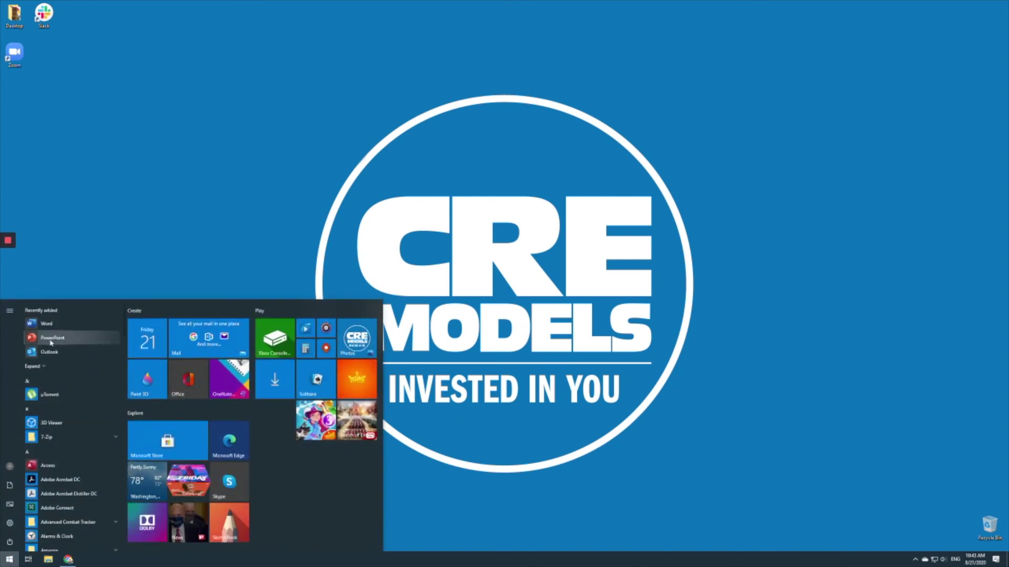
type("excel")
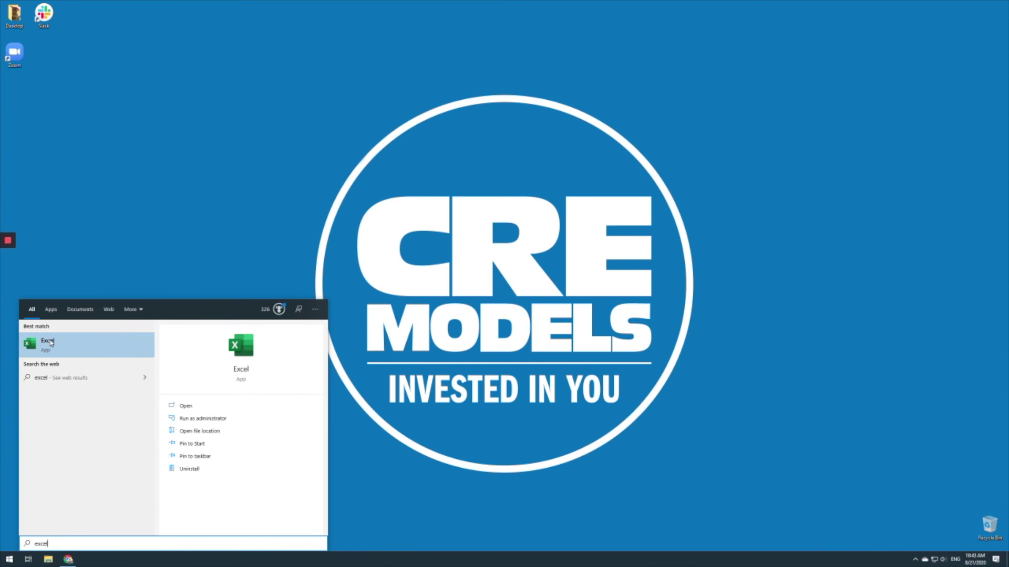
left_click(55, 350)
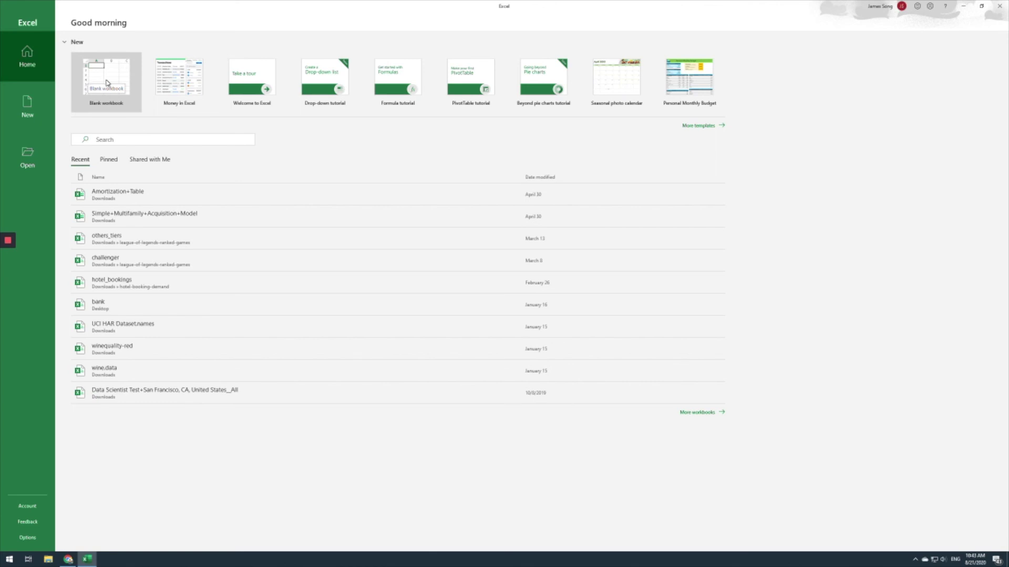
left_click(106, 82)
- In the blank workbook, log in on the CRE Suite tab with the account email and password
left_click(105, 84)
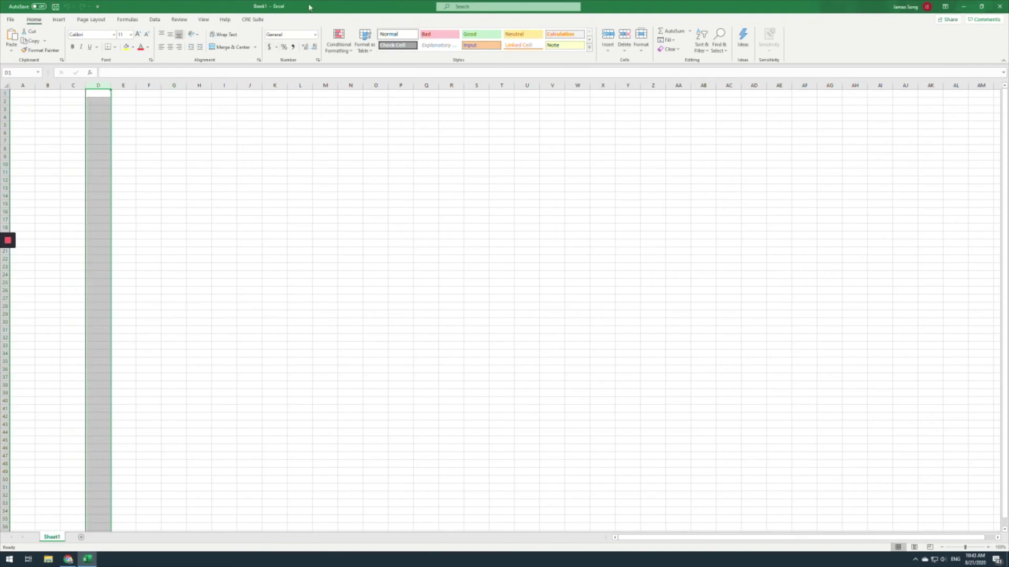
left_click(256, 20)
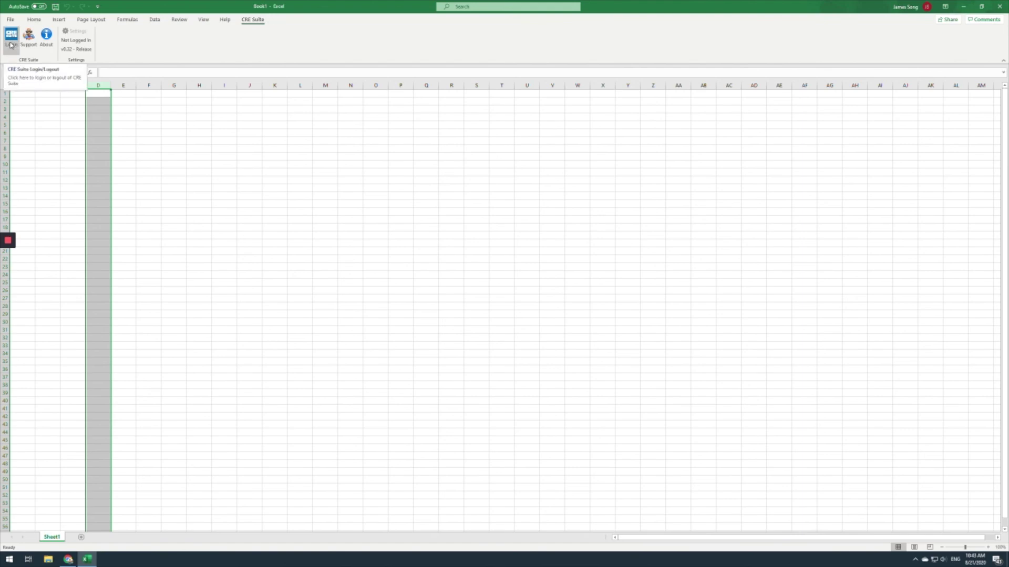
left_click(10, 45)
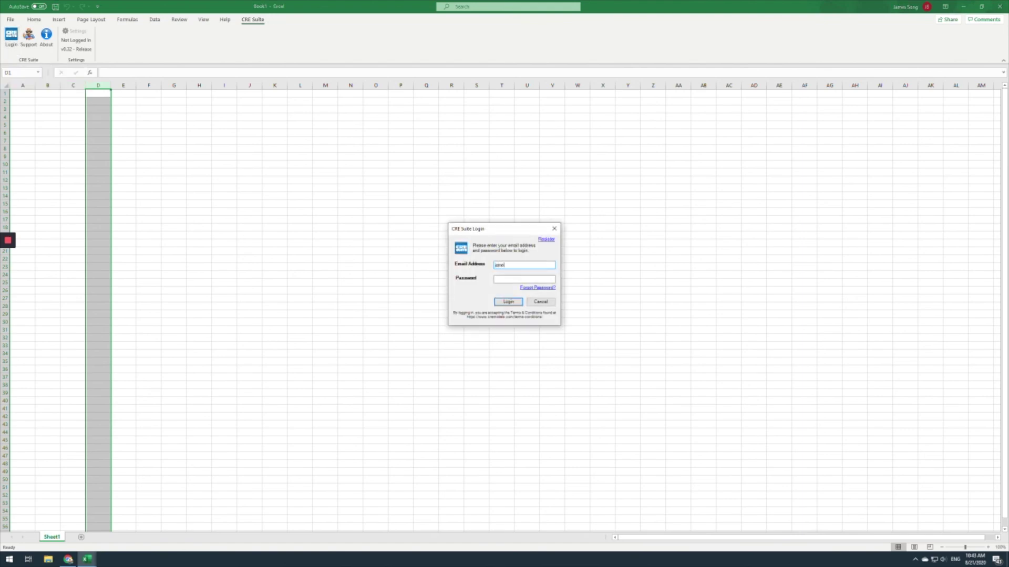
key("Tab")
key("Return")
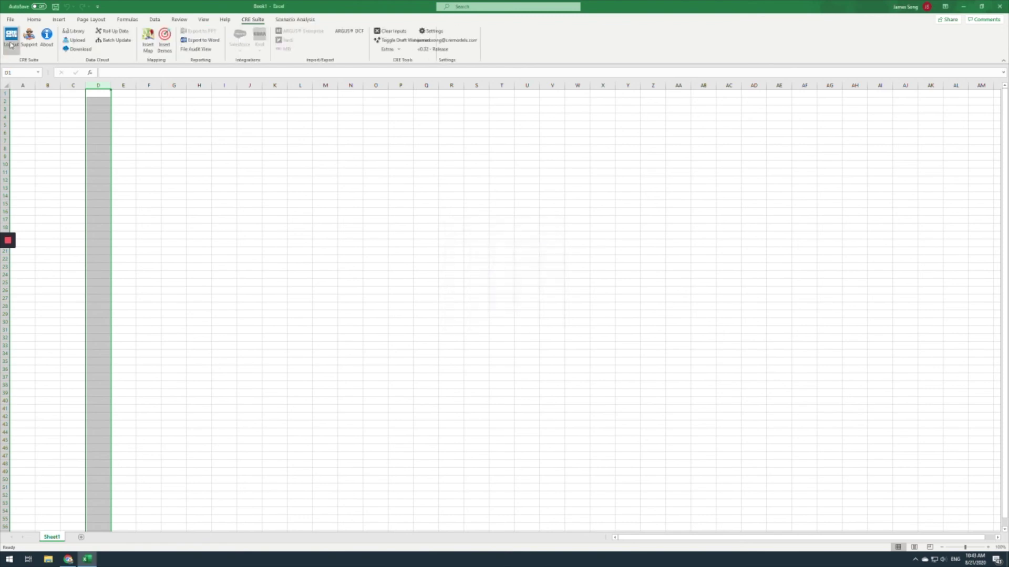